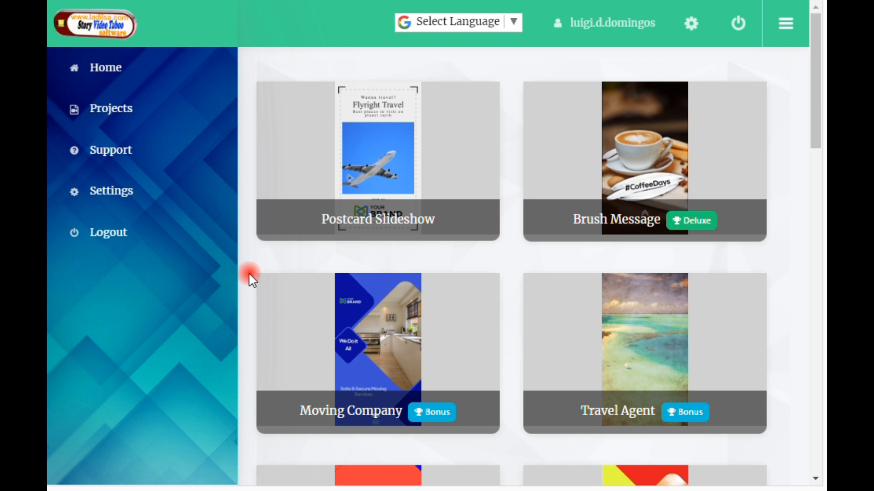
Look through the first page of video templates on the home page and check the saved projects list
scroll(249, 274, "down", 6)
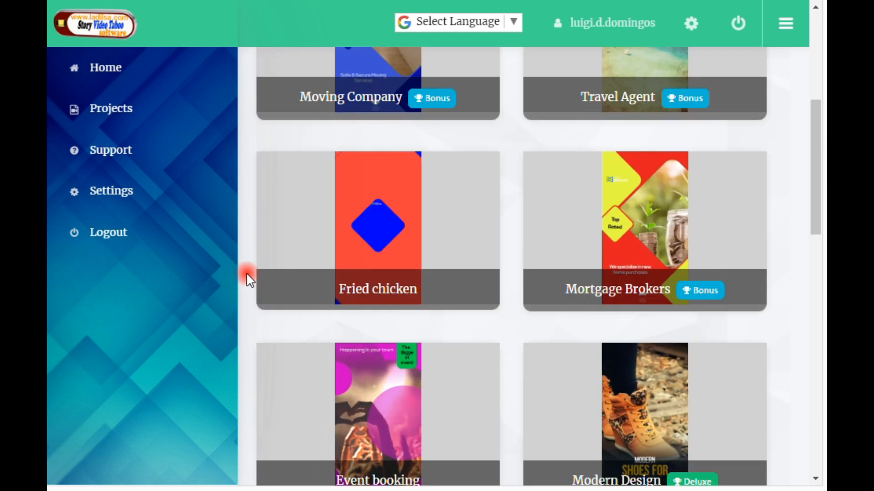
scroll(247, 272, "down", 2)
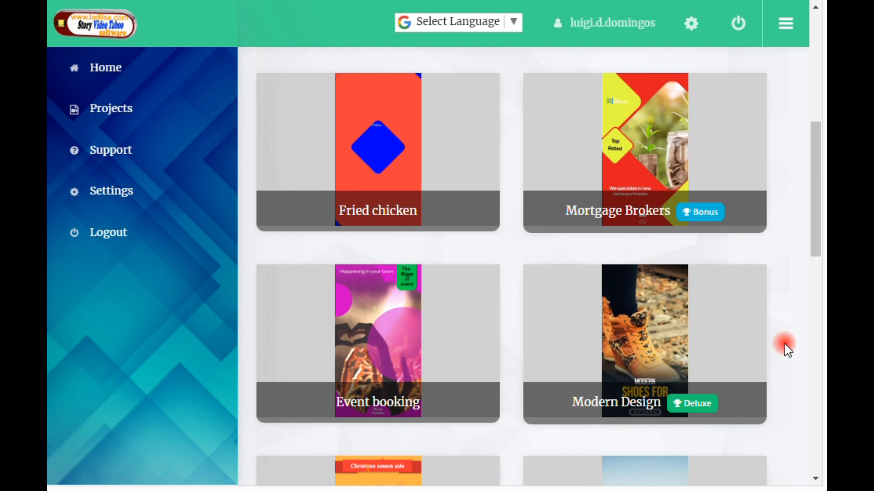
scroll(787, 349, "down", 8)
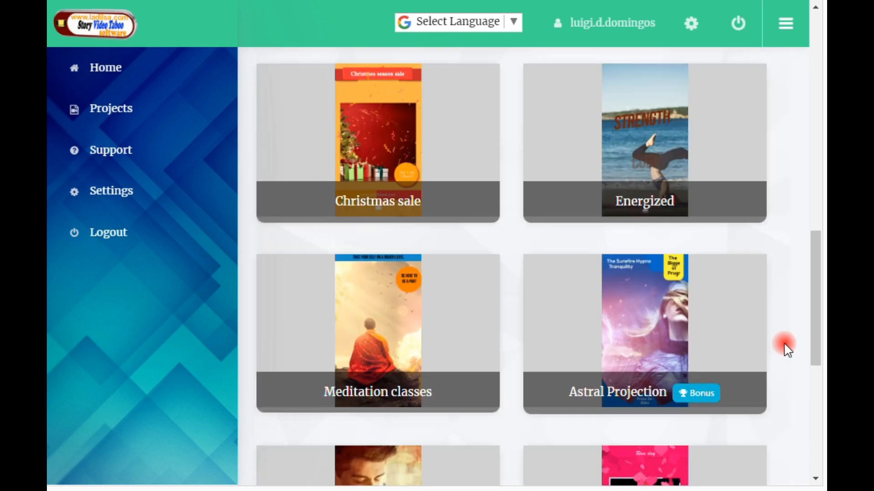
scroll(787, 350, "down", 5)
scroll(787, 350, "up", 20)
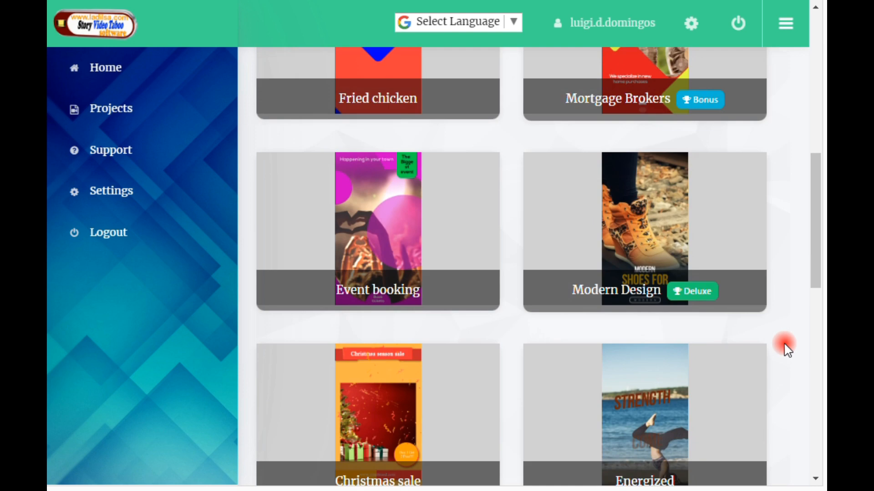
scroll(787, 350, "up", 1)
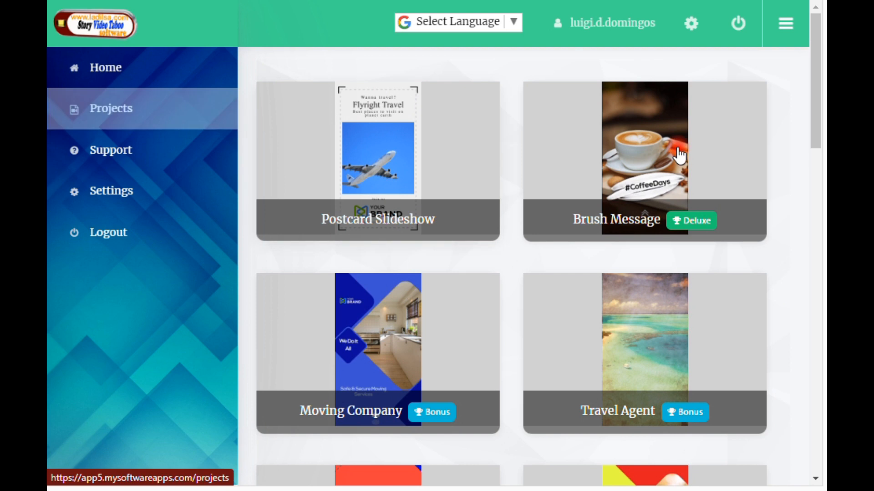
left_click(140, 117)
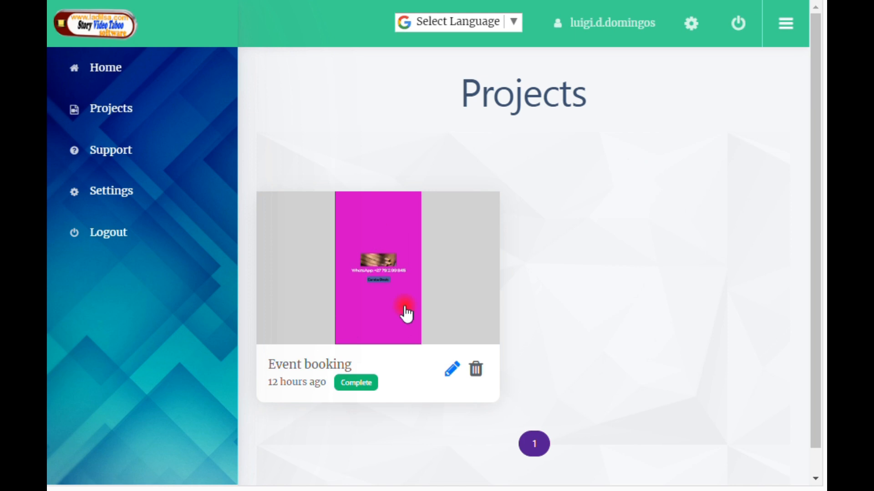
left_click(127, 72)
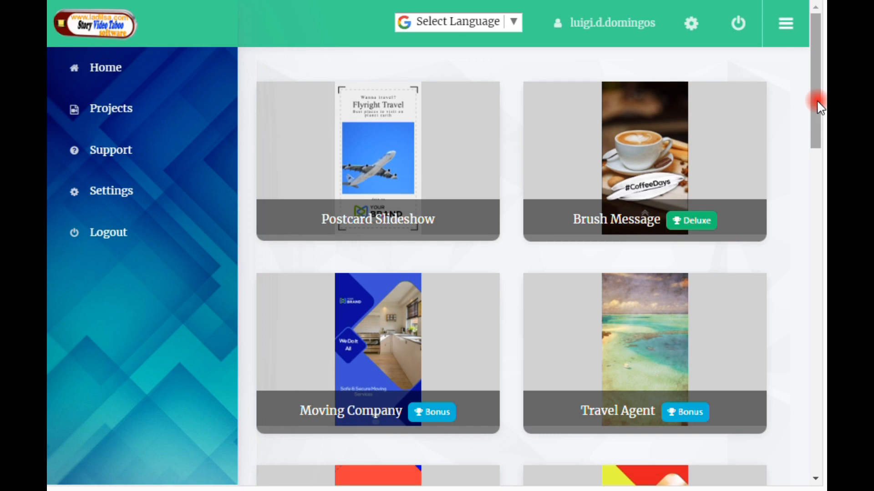
left_click_drag(816, 96, 824, 430)
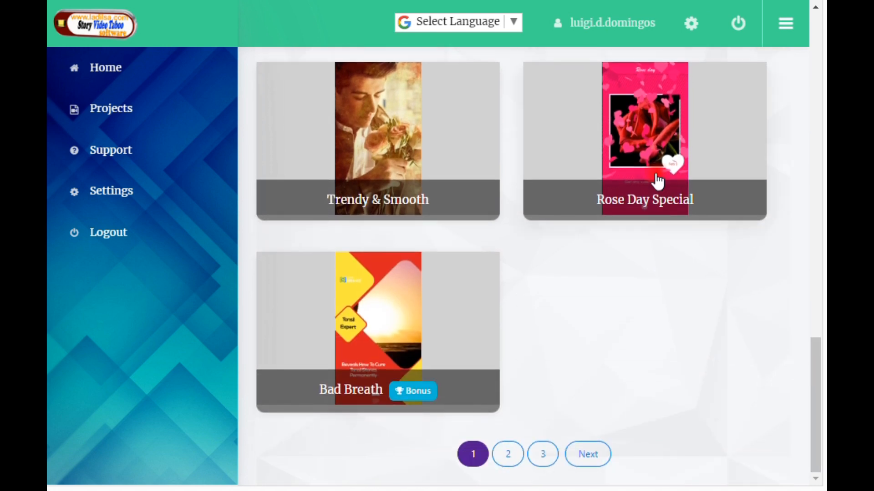
left_click_drag(816, 375, 807, 30)
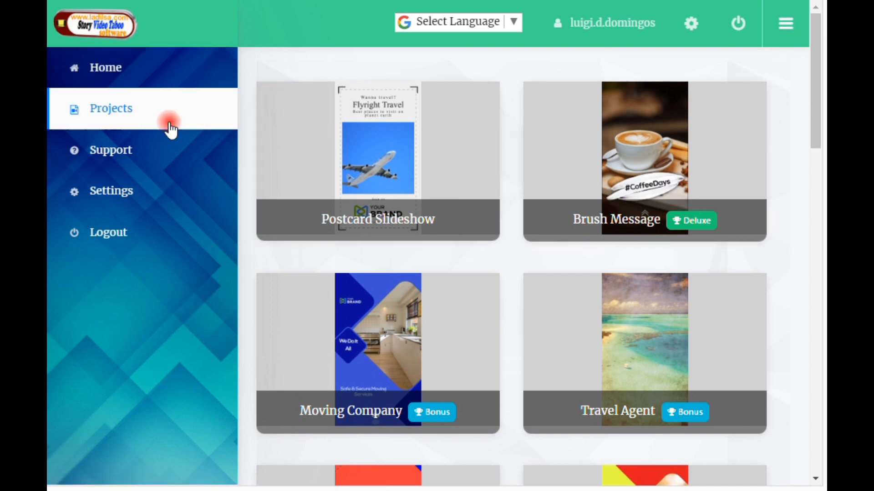
Open the saved Event booking project for editing from the projects list
left_click(127, 119)
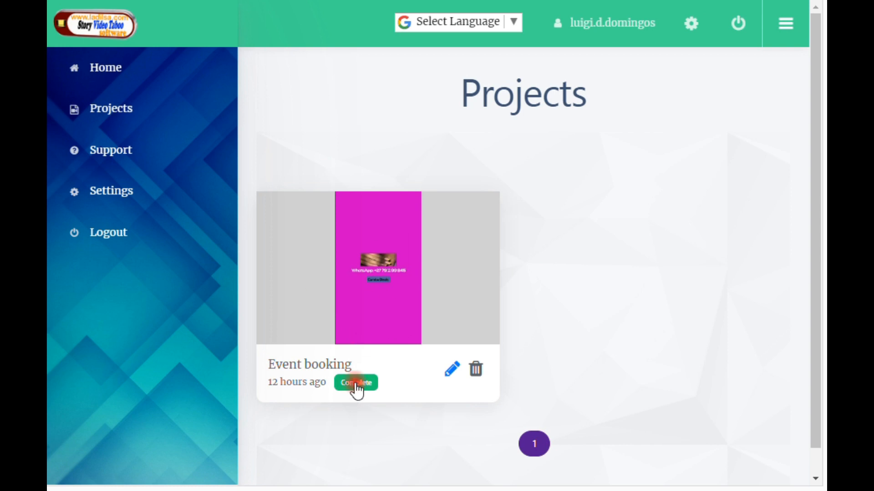
left_click(450, 384)
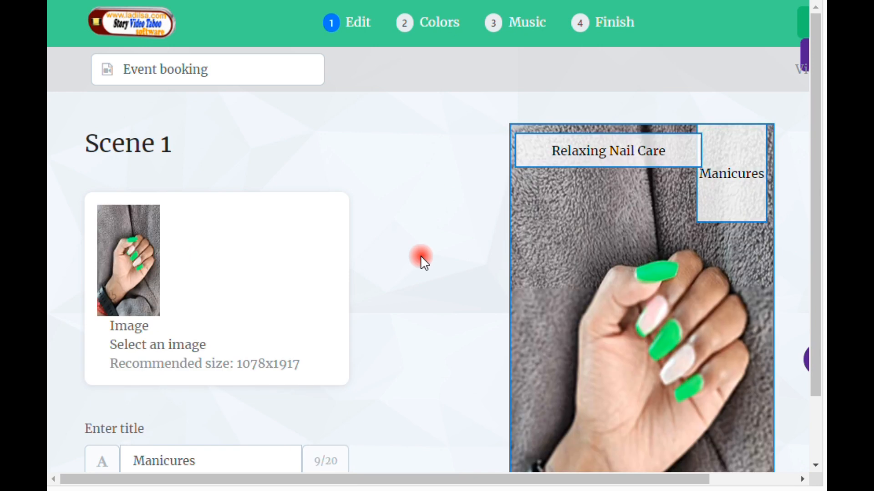
Examine Scene 1's image and its three title texts, comparing them with the scene preview
scroll(423, 262, "down", 2)
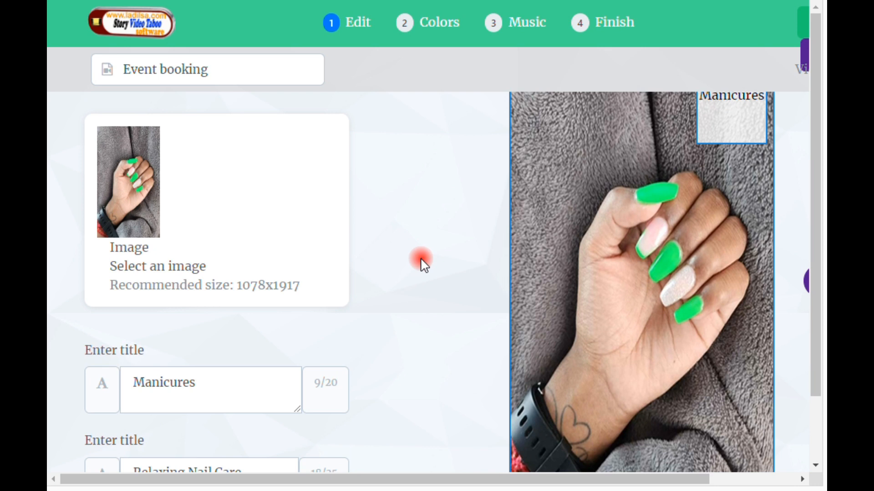
scroll(423, 264, "down", 5)
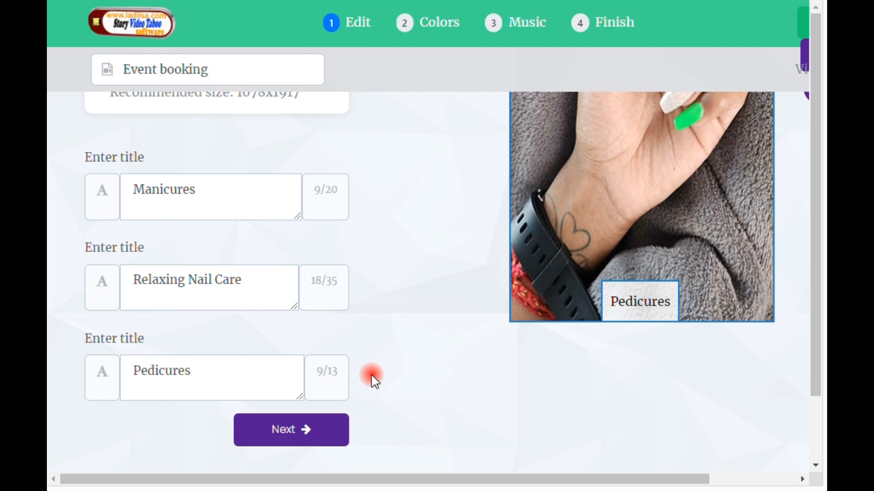
left_click_drag(209, 196, 141, 191)
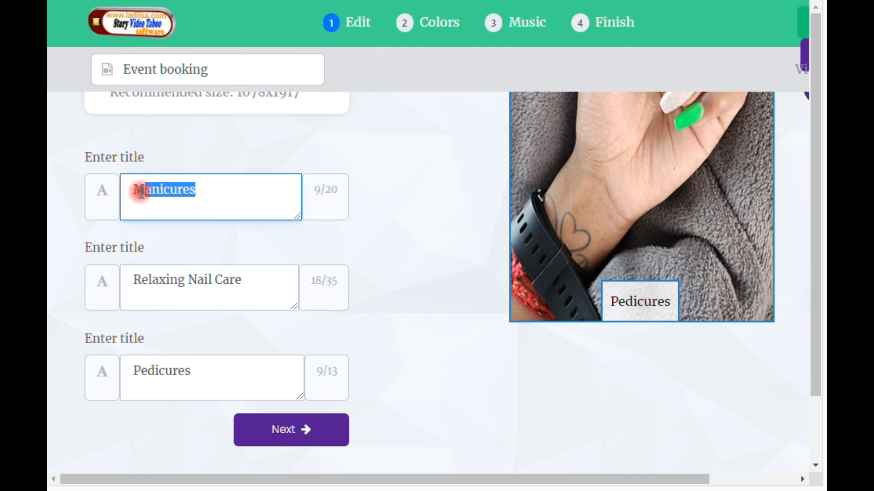
left_click_drag(247, 283, 131, 278)
left_click_drag(203, 370, 131, 359)
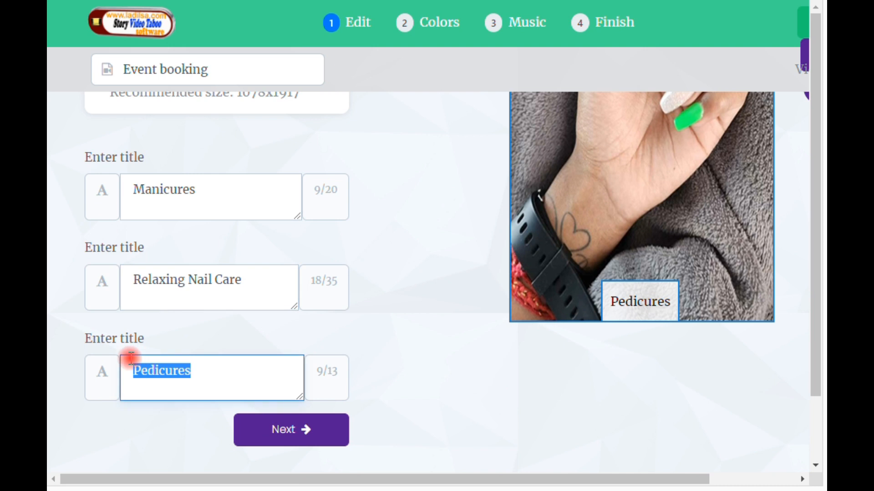
scroll(448, 384, "up", 3)
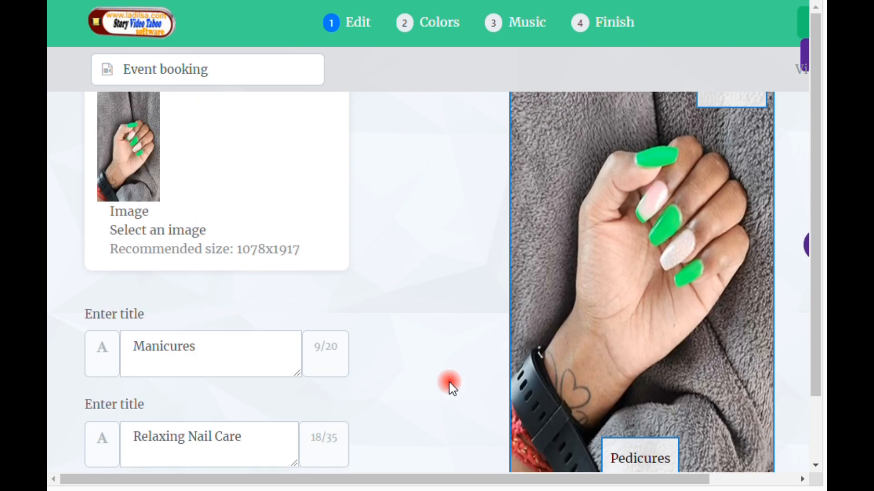
scroll(449, 384, "up", 2)
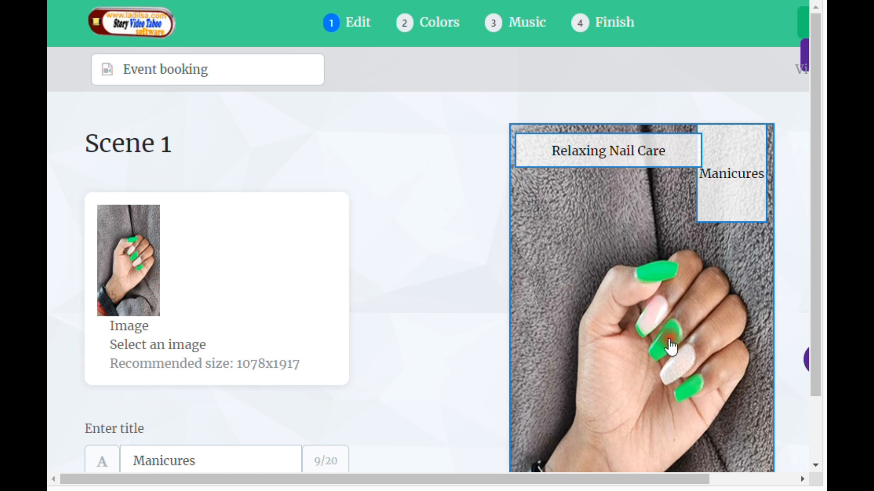
scroll(565, 304, "down", 1)
scroll(565, 304, "down", 3)
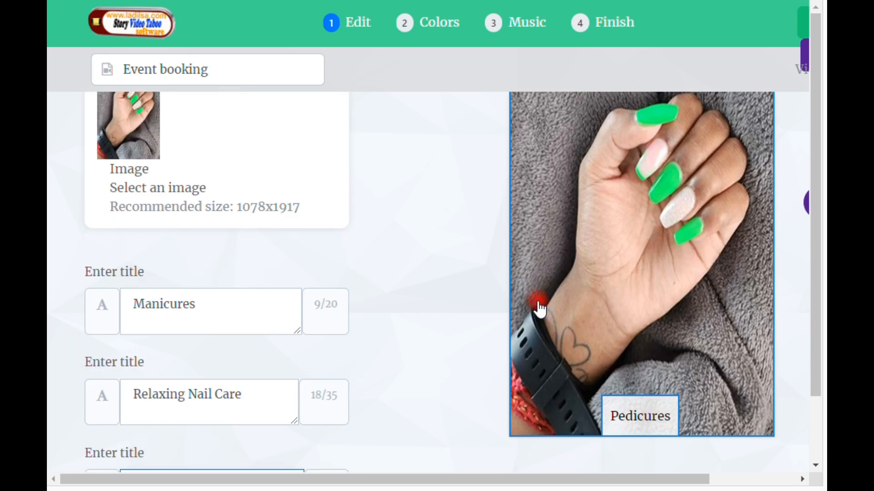
scroll(480, 286, "up", 2)
scroll(478, 285, "up", 1)
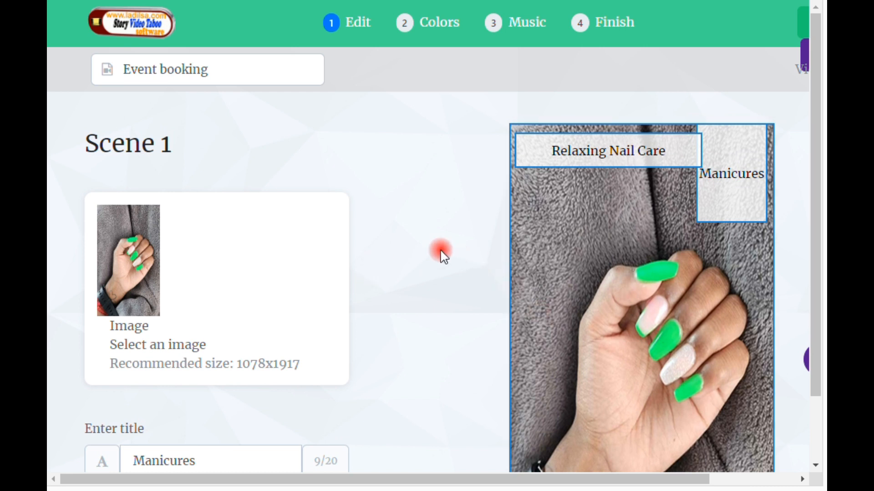
scroll(410, 257, "down", 5)
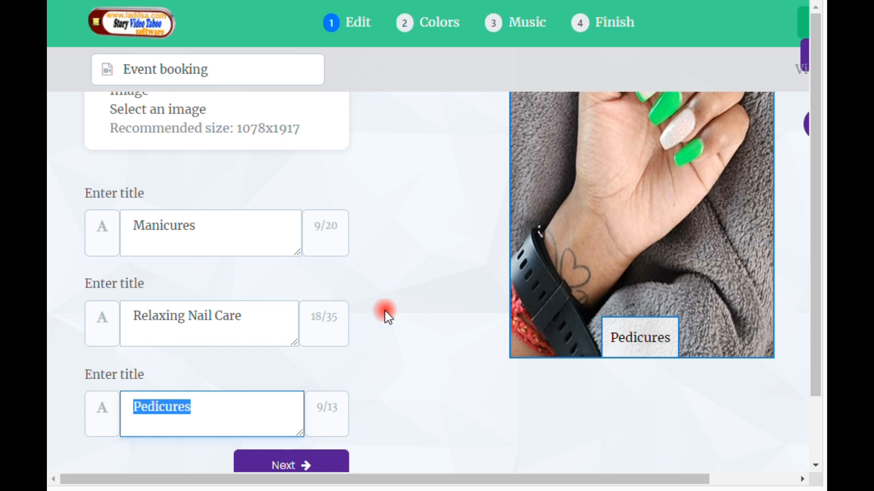
scroll(449, 279, "down", 1)
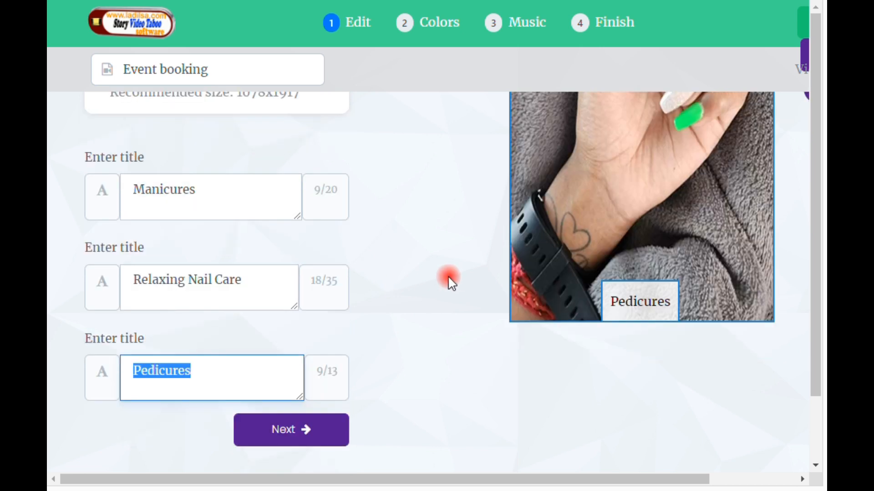
Advance to Scene 2 and review its logo image and two title texts
left_click(294, 433)
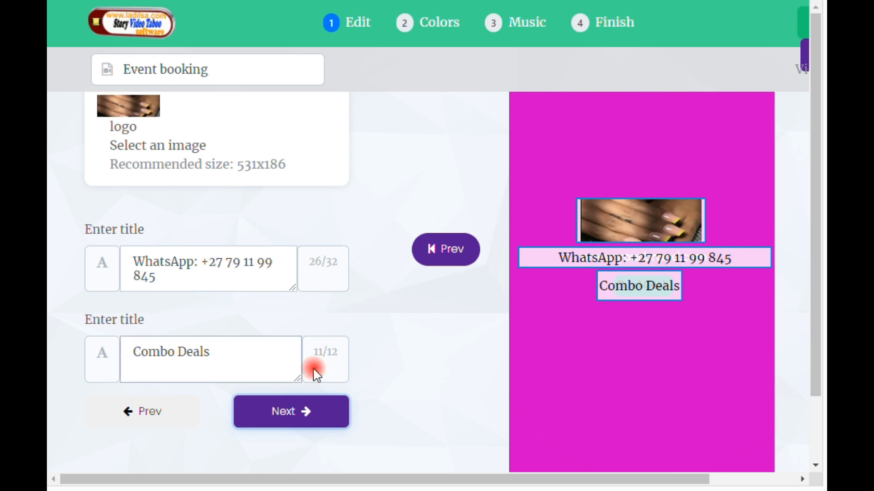
scroll(384, 354, "up", 2)
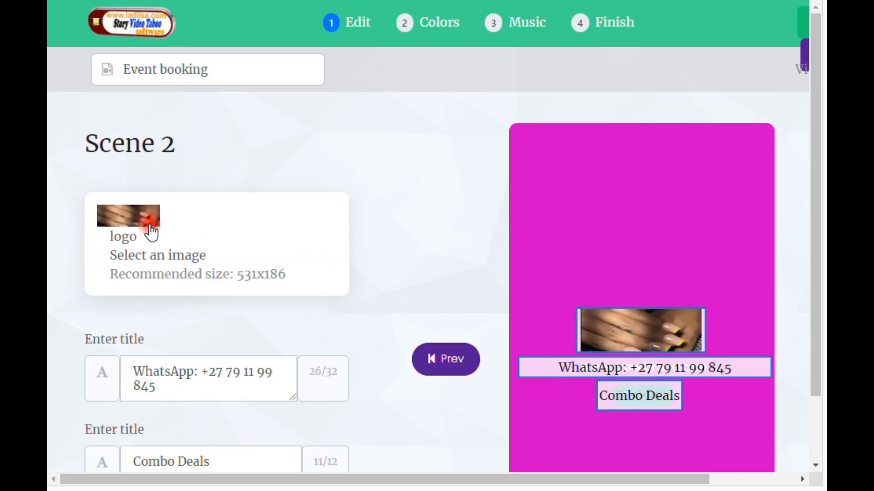
scroll(419, 401, "down", 2)
scroll(419, 402, "down", 1)
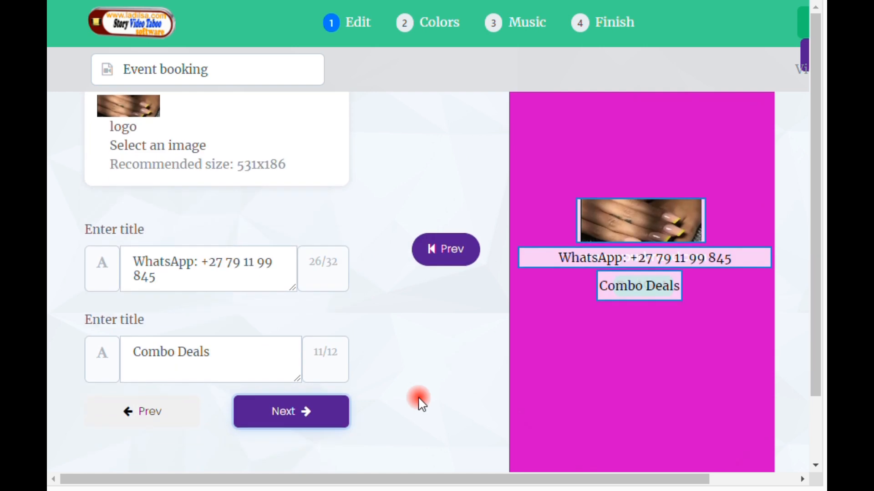
Proceed to the Colors stage and apply the light blue and dark blue palette with white text
left_click(332, 411)
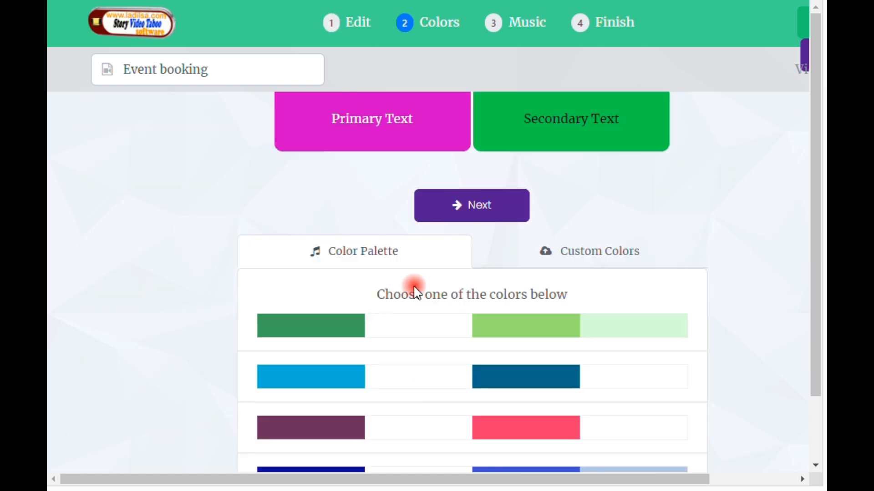
scroll(341, 285, "down", 3)
scroll(342, 286, "up", 6)
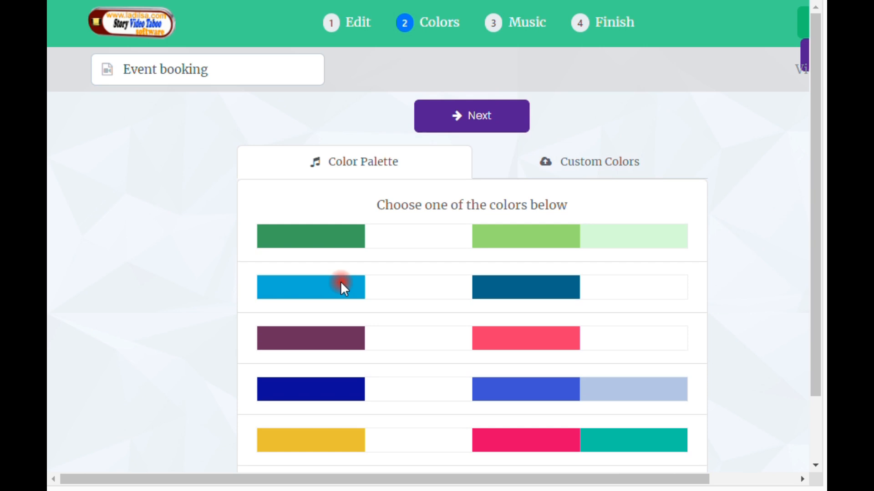
scroll(376, 321, "down", 2)
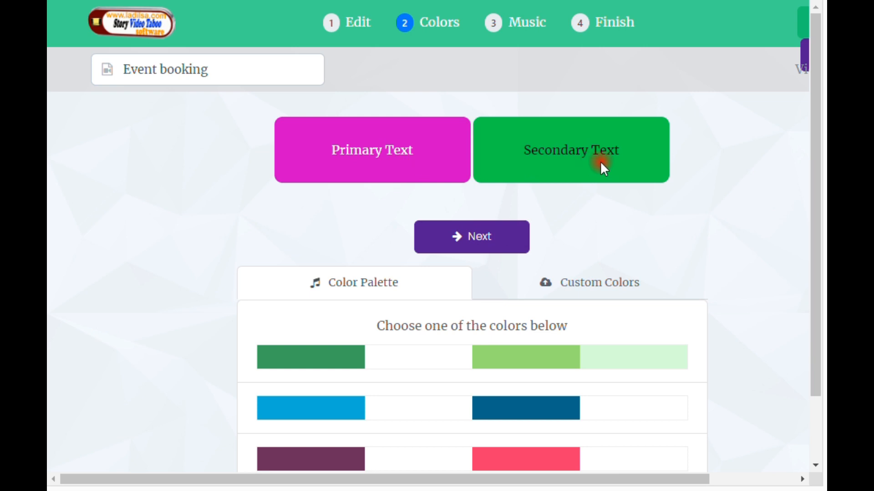
scroll(356, 272, "down", 3)
scroll(350, 230, "up", 5)
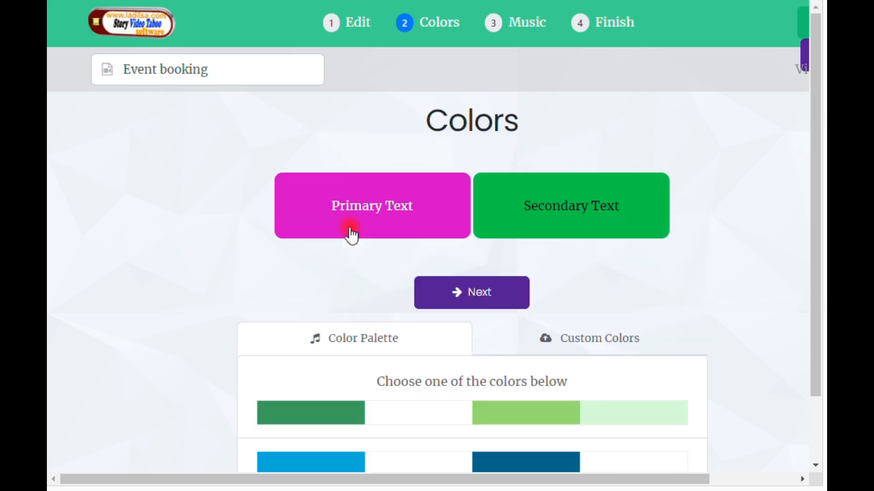
scroll(360, 236, "down", 3)
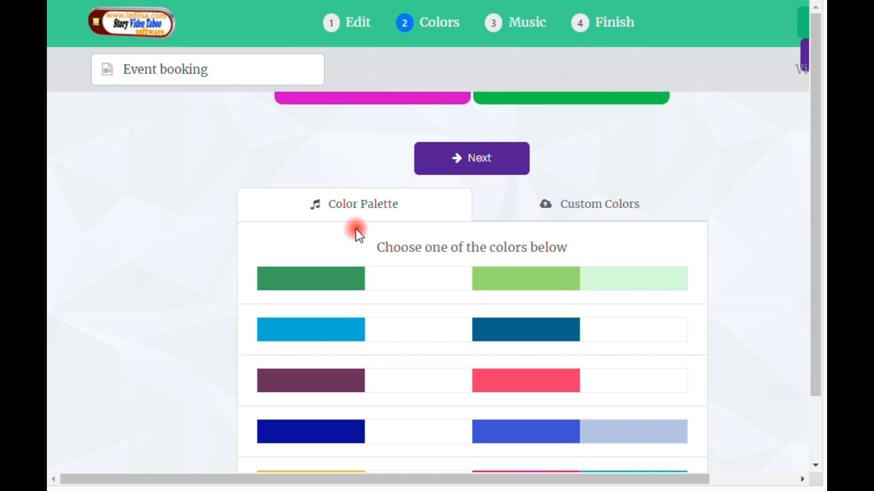
left_click(546, 332)
scroll(498, 217, "up", 3)
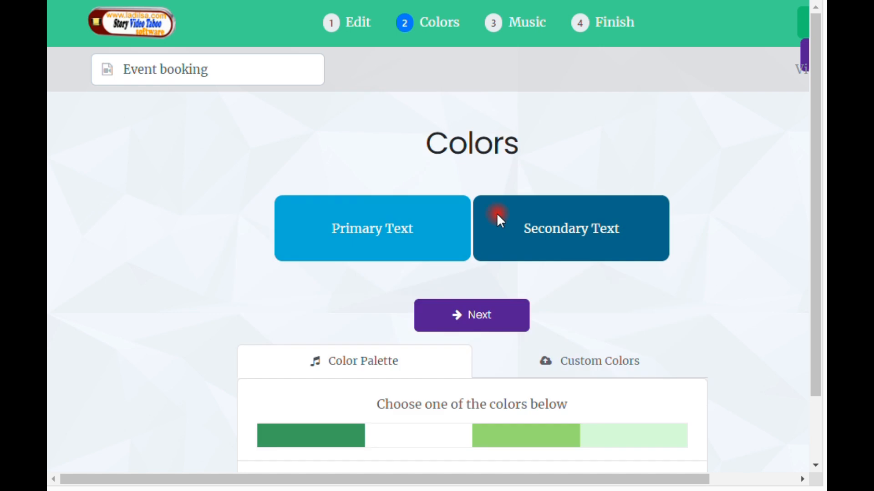
scroll(545, 301, "down", 6)
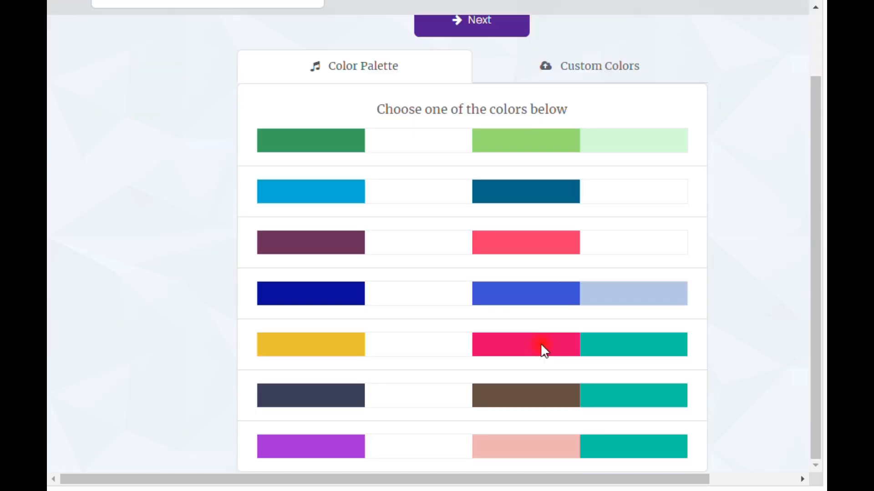
scroll(542, 353, "up", 5)
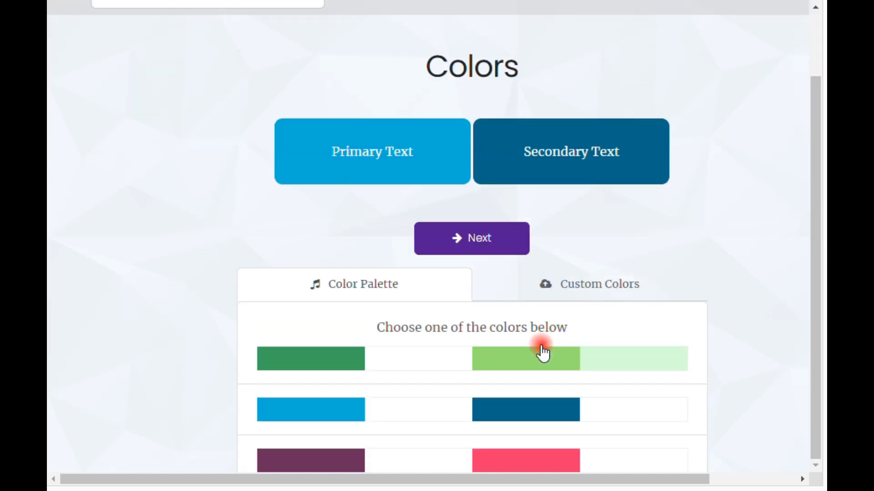
Proceed to the Music stage and look through the tracks in the music library
left_click(485, 239)
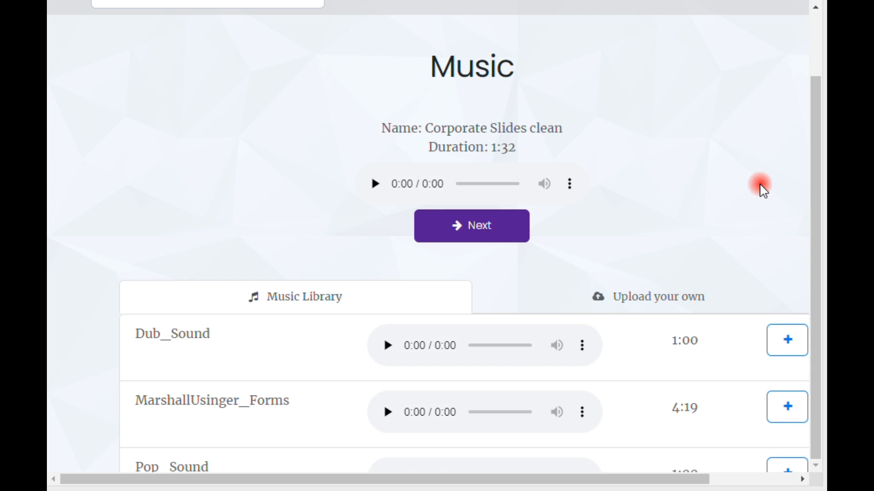
left_click_drag(817, 186, 706, 249)
scroll(708, 246, "down", 10)
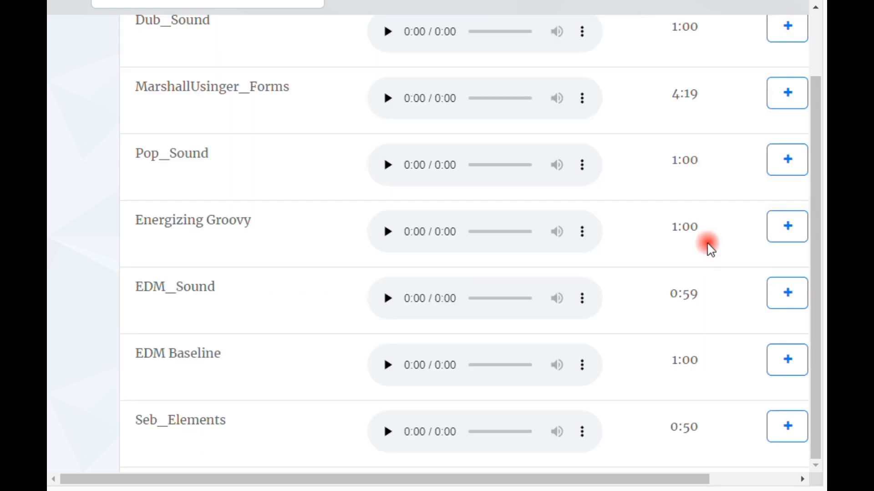
scroll(708, 246, "up", 10)
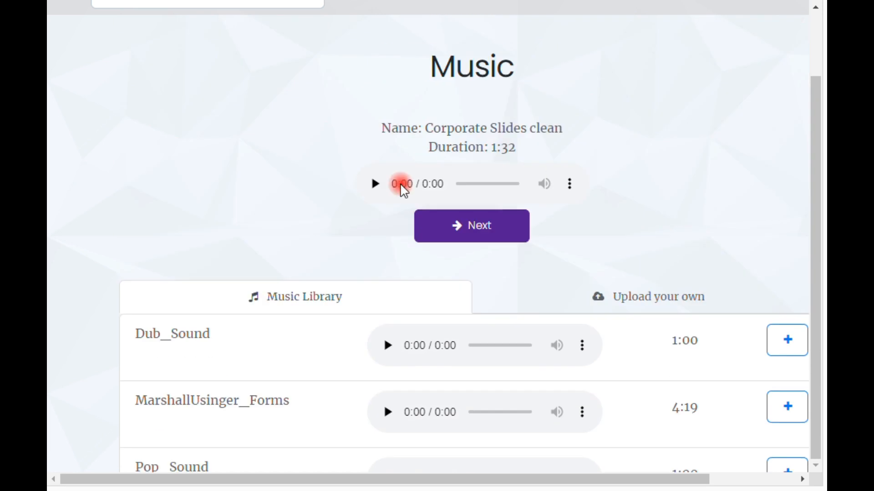
Listen to the first seconds of the currently selected track, Corporate Slides clean, and pause it
left_click(375, 185)
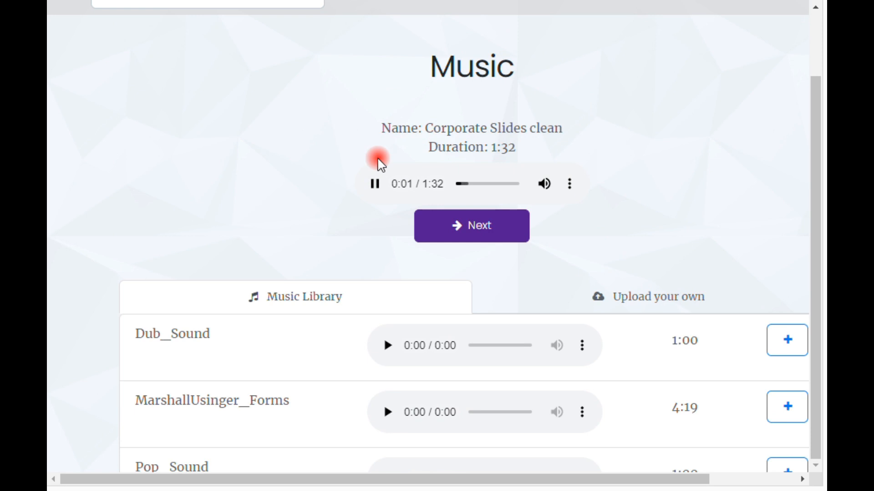
left_click(374, 184)
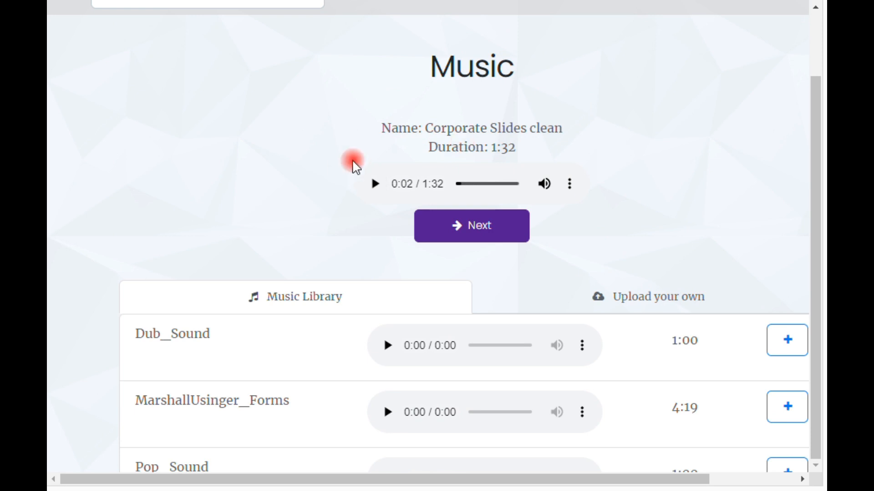
Find the Particle Holo Logo track in the music library, set it as the video's music and check the selected track name
scroll(283, 214, "down", 6)
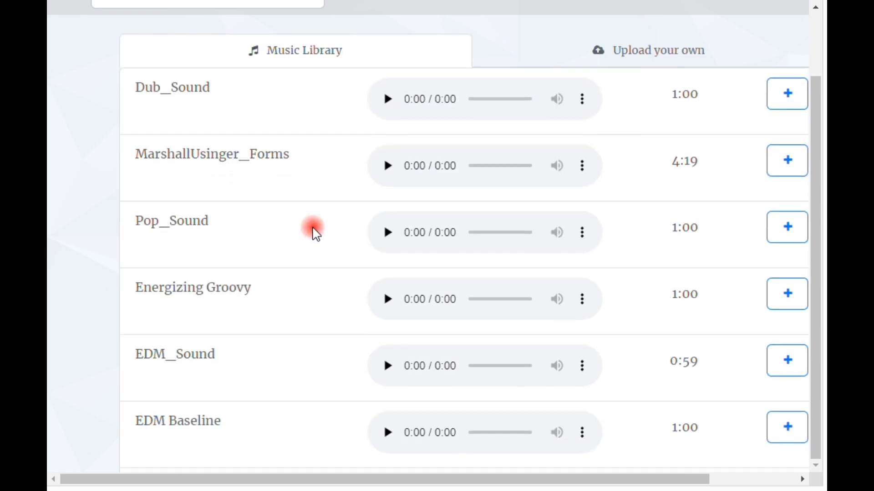
scroll(317, 235, "down", 15)
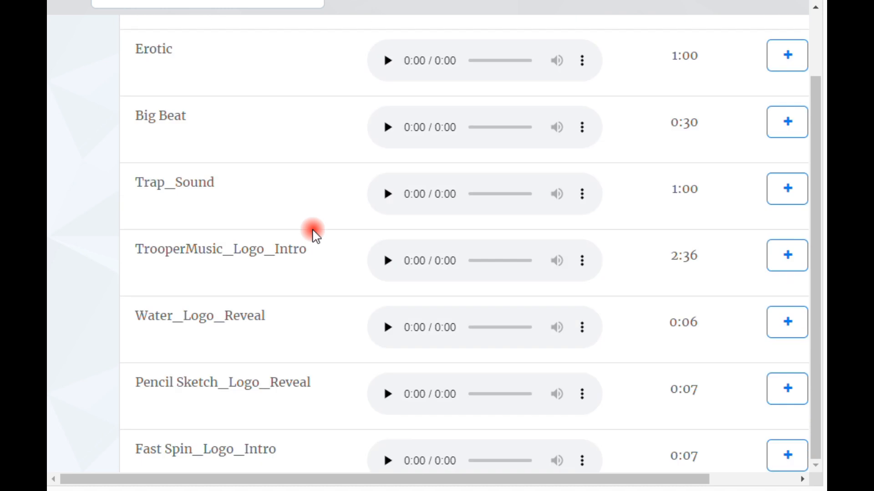
scroll(316, 236, "down", 10)
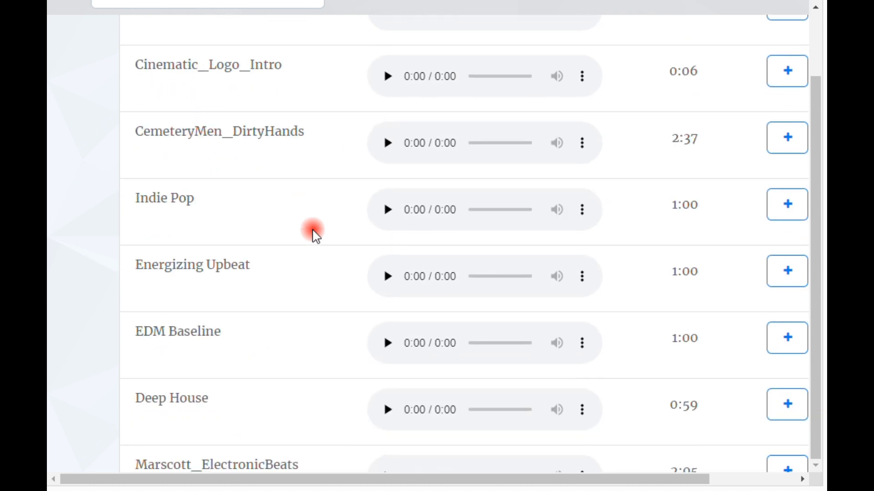
scroll(317, 236, "down", 10)
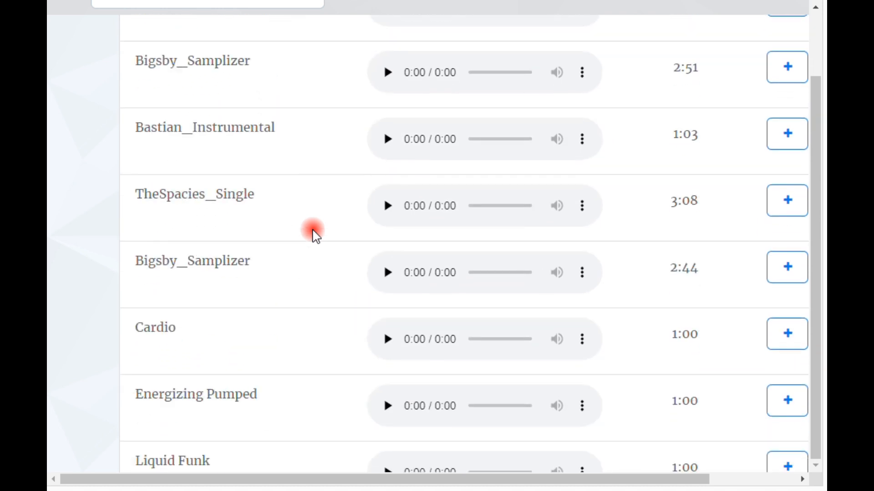
scroll(316, 236, "down", 10)
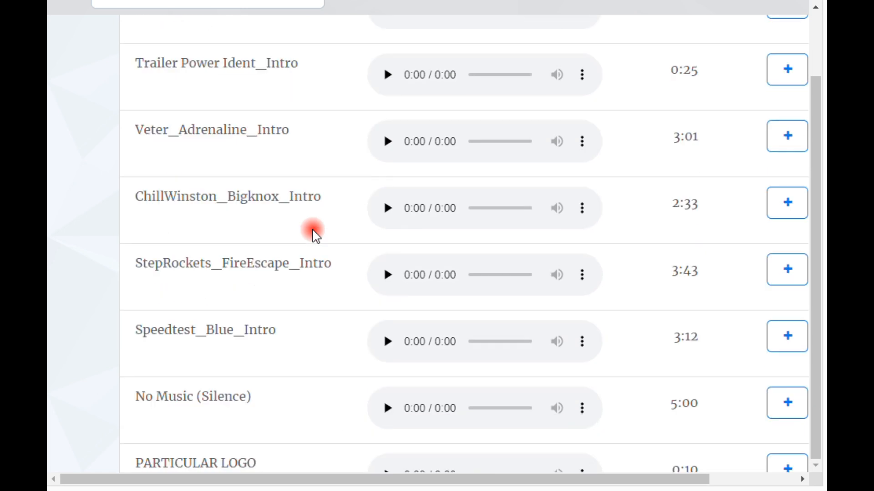
scroll(316, 236, "down", 10)
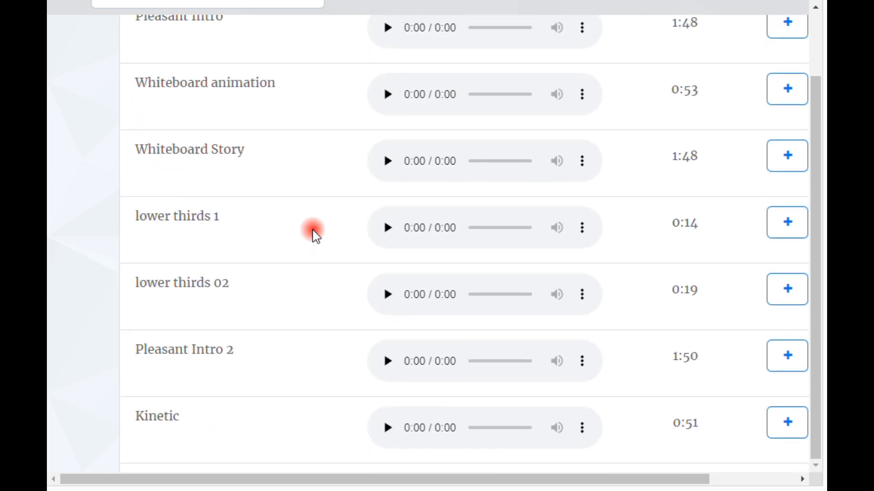
scroll(316, 236, "down", 10)
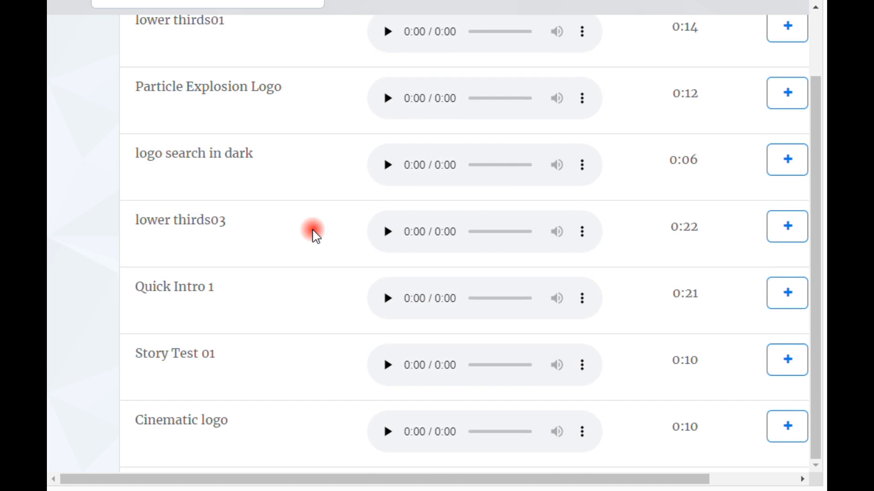
scroll(316, 235, "down", 3)
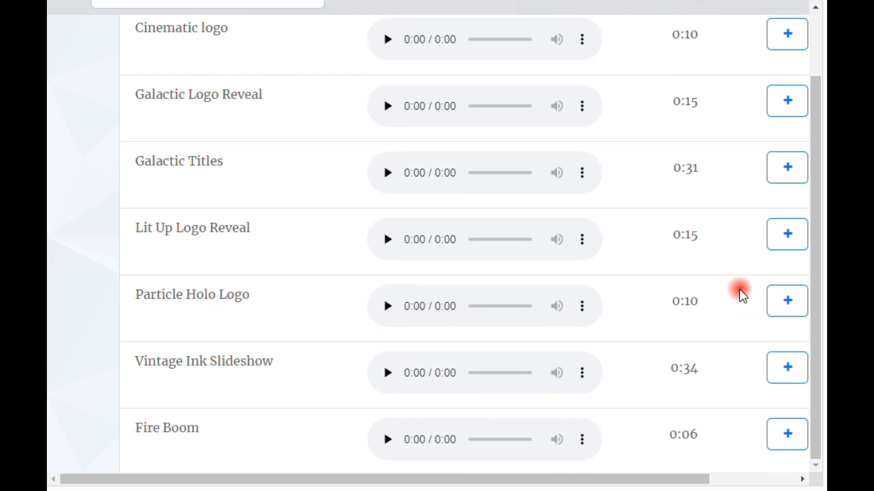
left_click(784, 303)
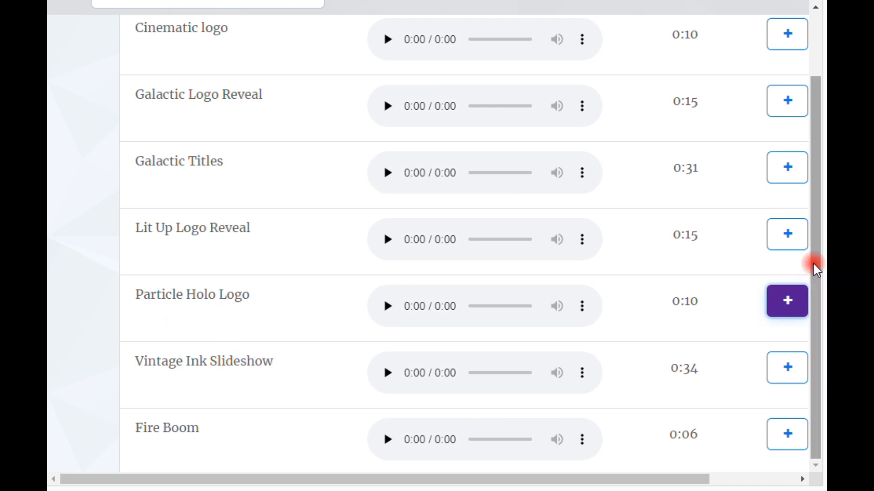
left_click_drag(815, 299, 802, 148)
scroll(379, 275, "up", 15)
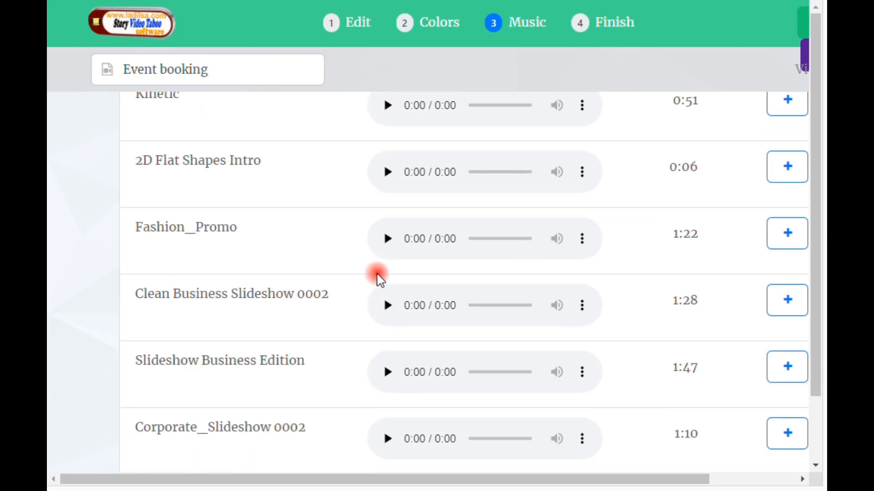
scroll(383, 282, "up", 20)
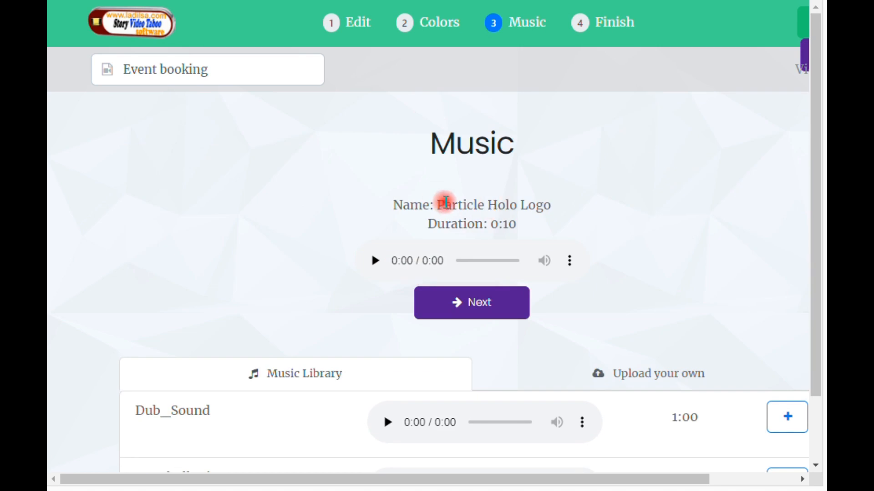
left_click_drag(446, 202, 542, 206)
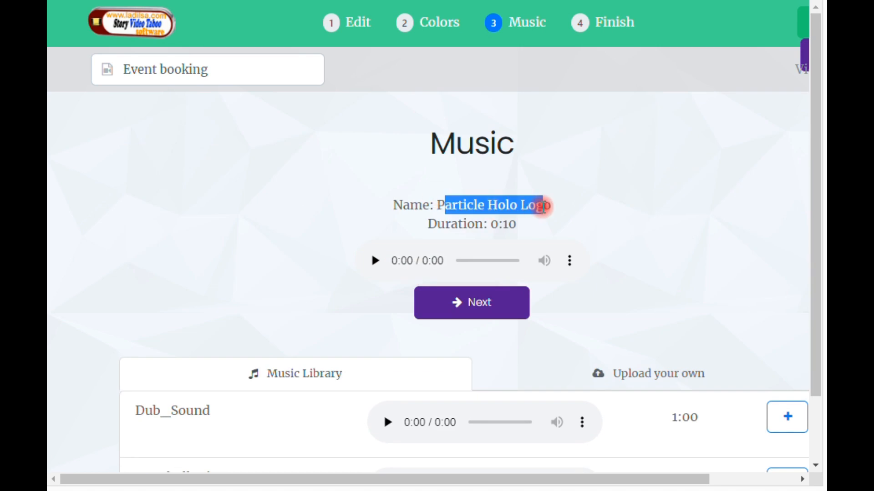
Proceed to the Finish stage and review the Event booking video preview and rendering option
left_click(433, 295)
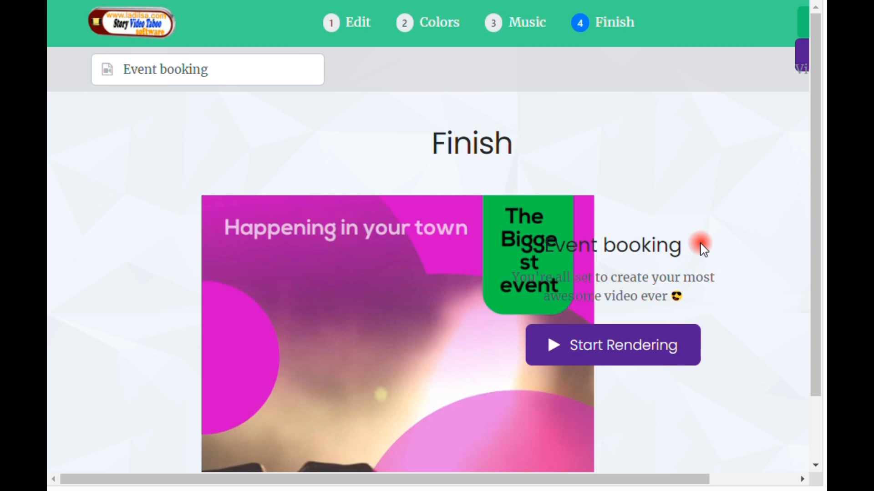
scroll(741, 255, "down", 5)
scroll(741, 258, "up", 3)
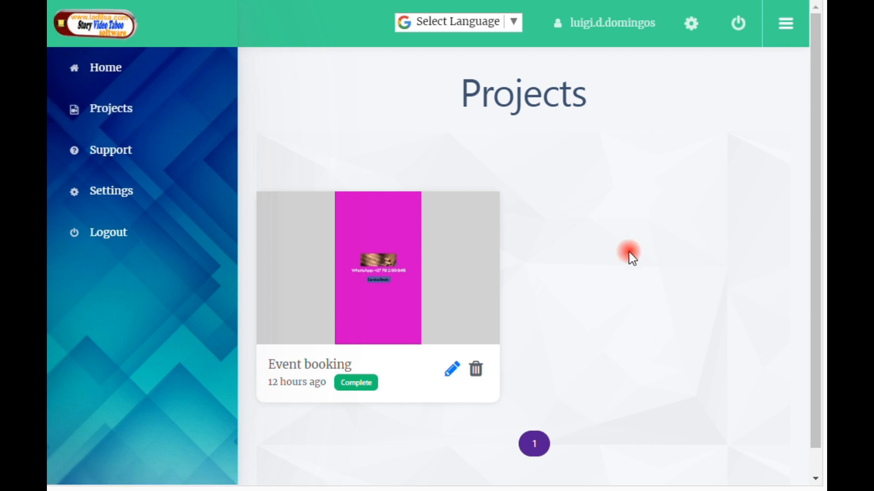
Open the completed Event booking video from the project list in its video player
scroll(632, 257, "down", 1)
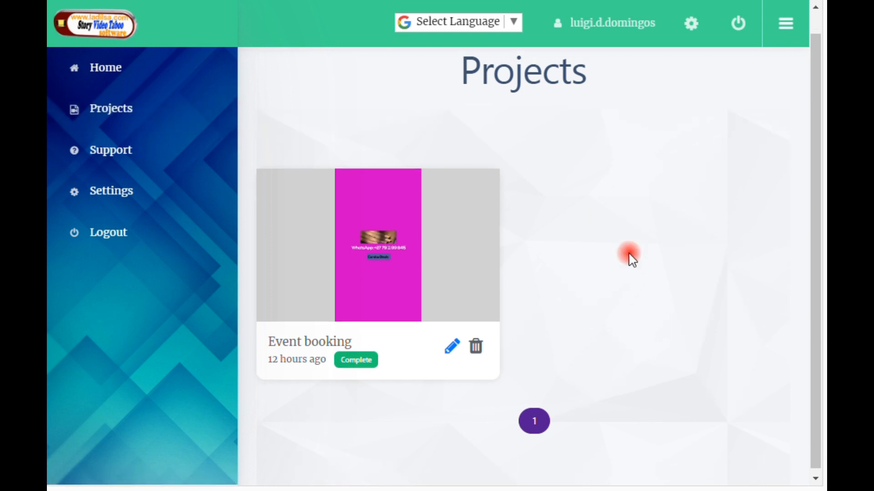
left_click(364, 246)
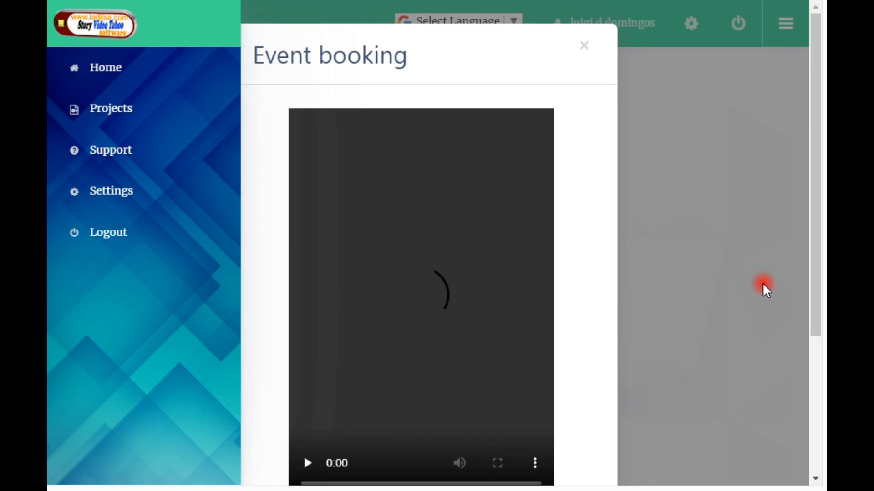
left_click_drag(817, 221, 816, 247)
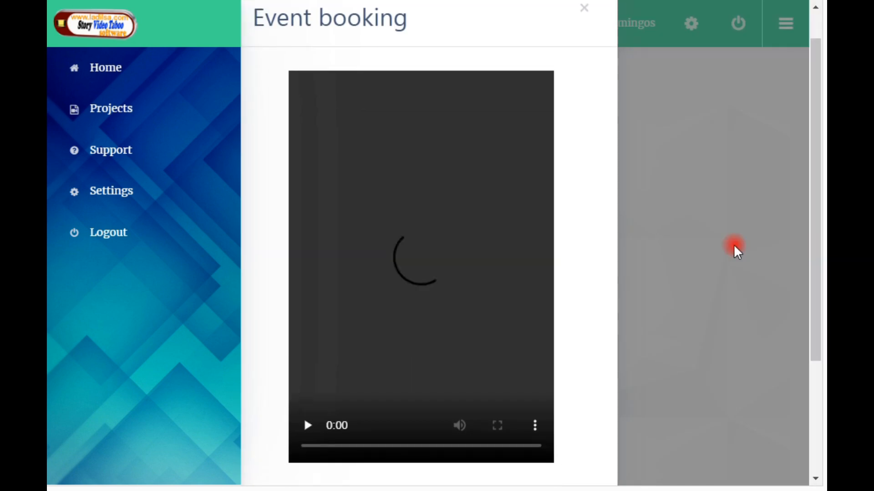